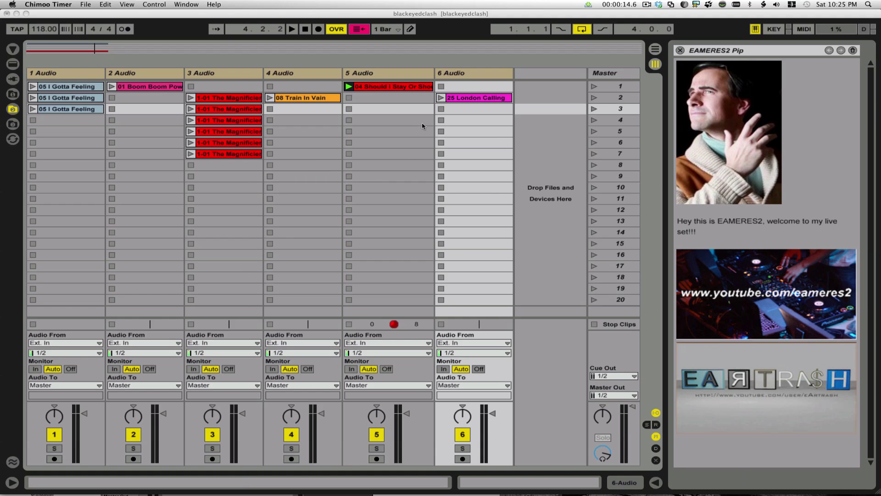
# Map track 1's first '05 I Gotta Feeling' clip to the C4–C5 note range in MIDI Map mode
pyautogui.click(808, 31)
pyautogui.click(808, 31)
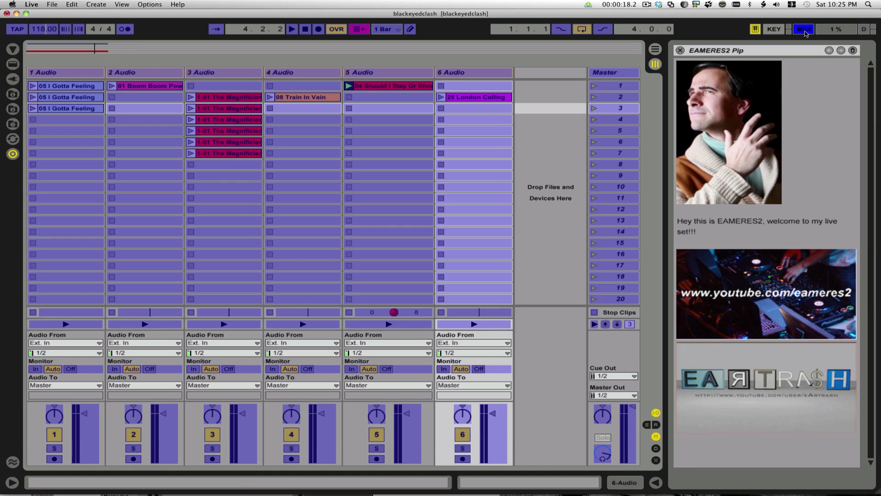
pyautogui.click(69, 87)
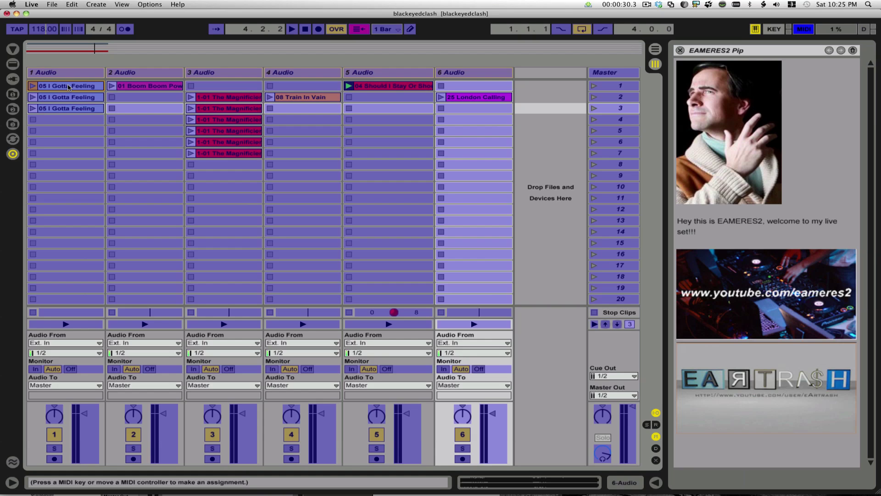
pyautogui.press('k')
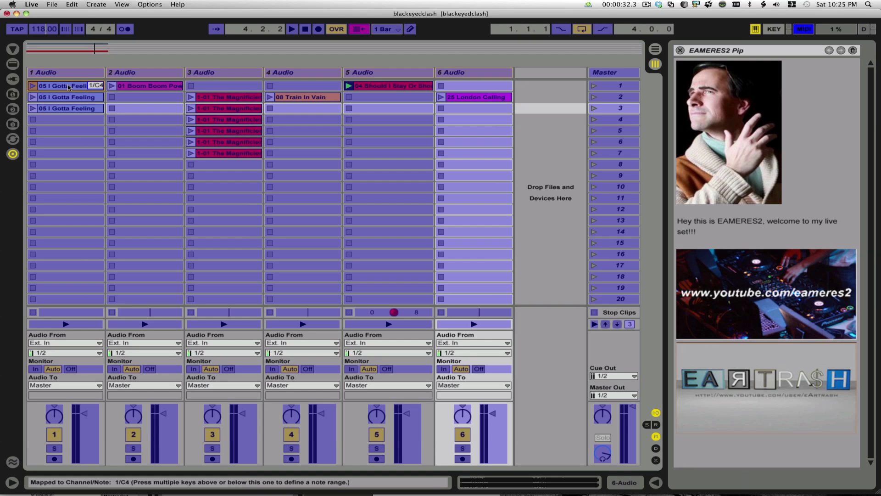
pyautogui.press('k')
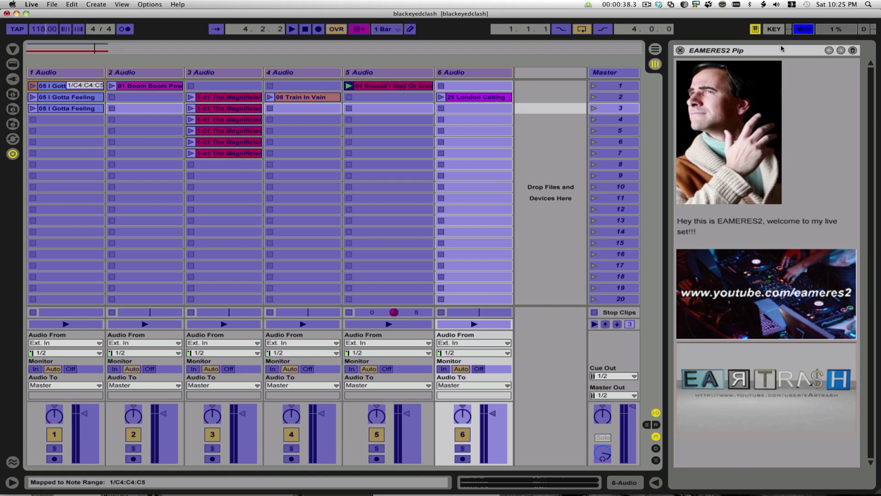
pyautogui.click(802, 32)
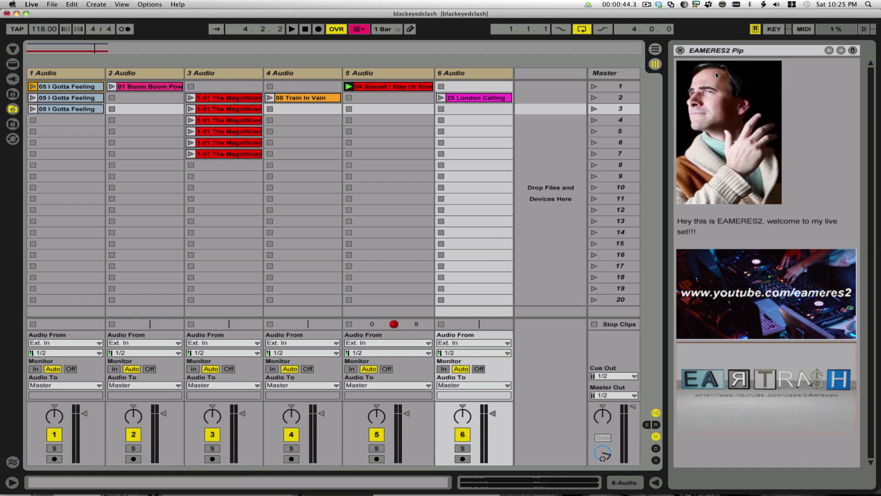
# Fire scene 1 with the mapped key, then select scene 10 in the Master column
pyautogui.press('Up')
pyautogui.press('Up')
pyautogui.press('Return')
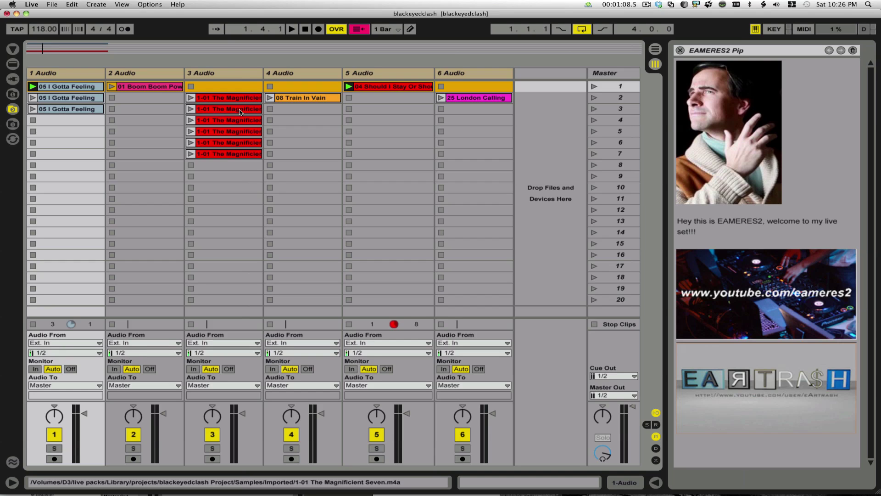
pyautogui.click(616, 188)
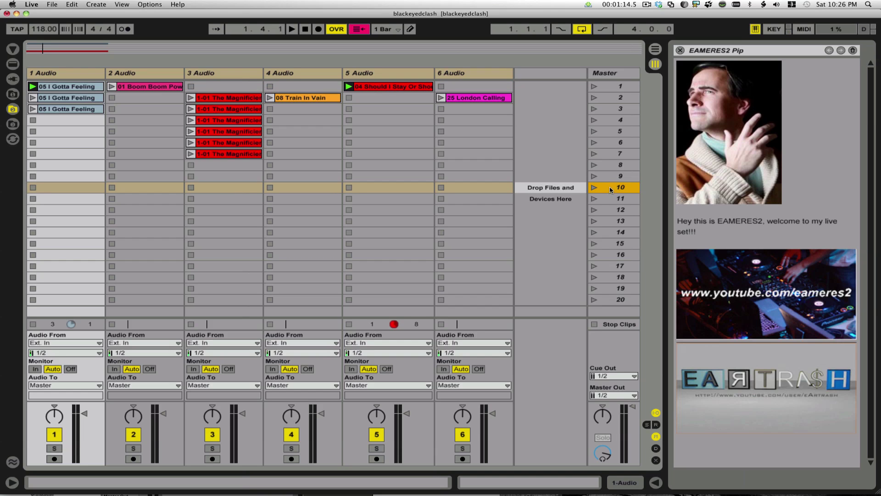
# Append '132bpm' to scene 10's name and launch it to apply 132 BPM
pyautogui.rightClick(617, 188)
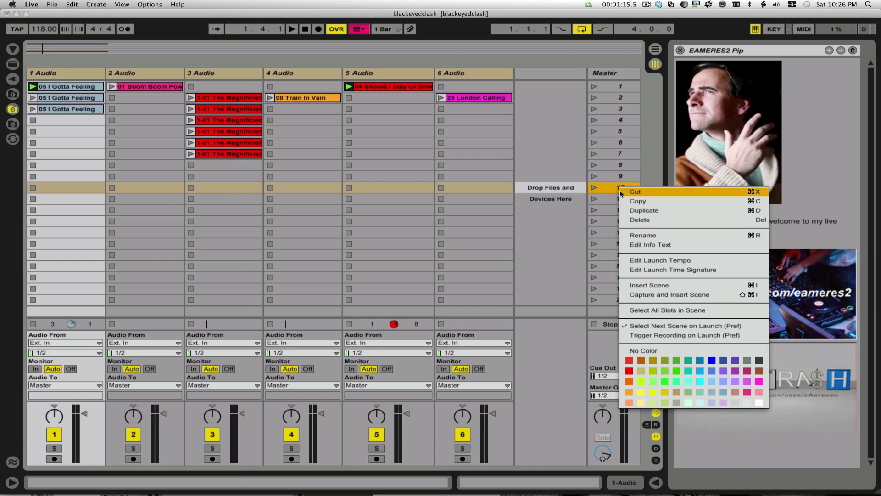
pyautogui.click(662, 236)
pyautogui.press('Right')
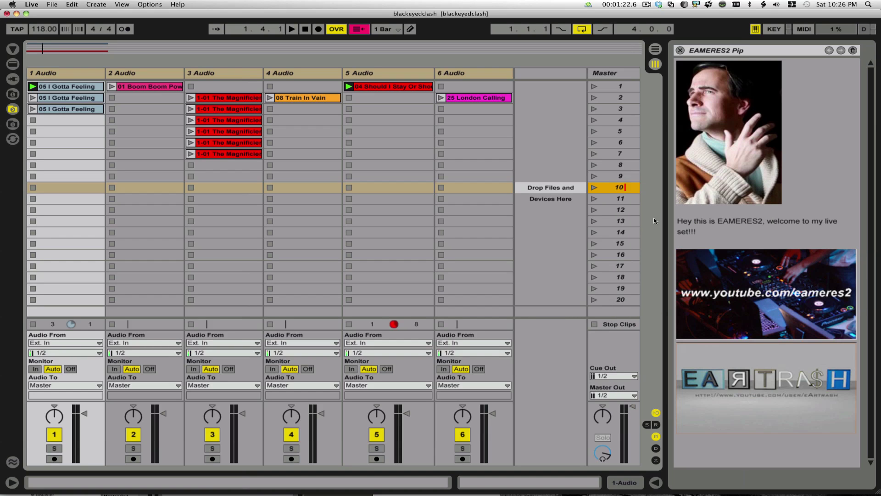
pyautogui.write('132bpm')
pyautogui.press('Return')
pyautogui.click(594, 187)
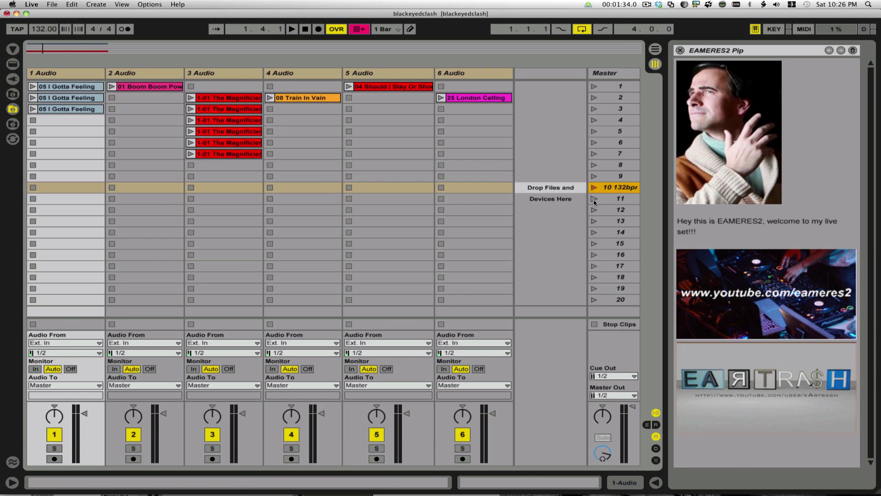
# Rename scene 11 by appending '145bpr' after its number
pyautogui.click(617, 199)
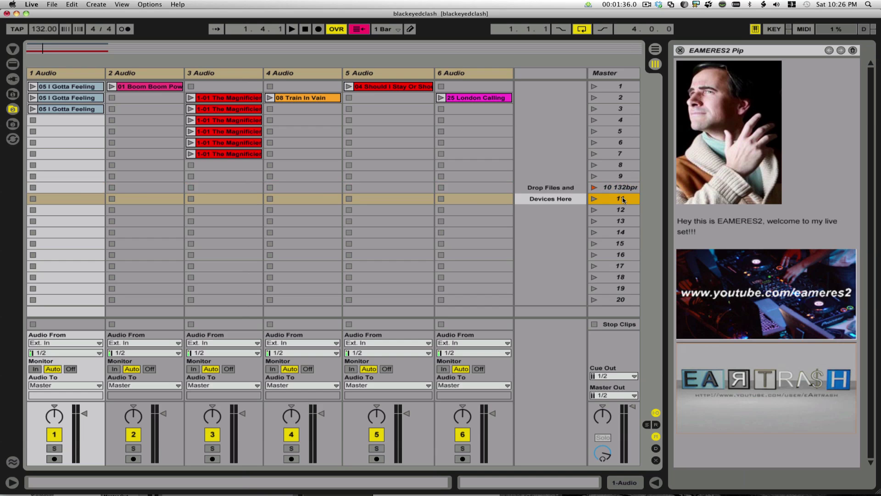
pyautogui.rightClick(623, 200)
pyautogui.click(645, 250)
pyautogui.click(626, 204)
pyautogui.write('145bpr')
pyautogui.press('Return')
# Rename scene 12 to '12 120bpm', then launch scenes 11 and 12 to test their tempos
pyautogui.click(622, 210)
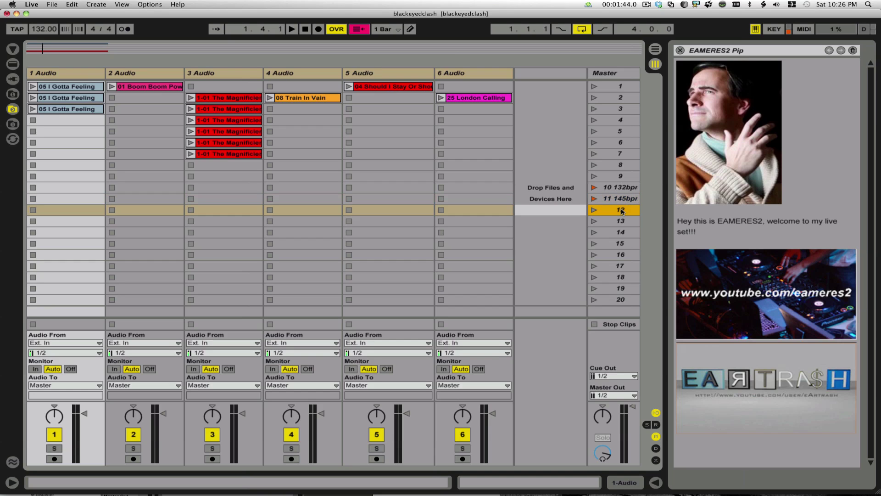
pyautogui.press('super+r')
pyautogui.write('1')
pyautogui.write('2 120')
pyautogui.write('bpm')
pyautogui.click(595, 187)
pyautogui.click(594, 198)
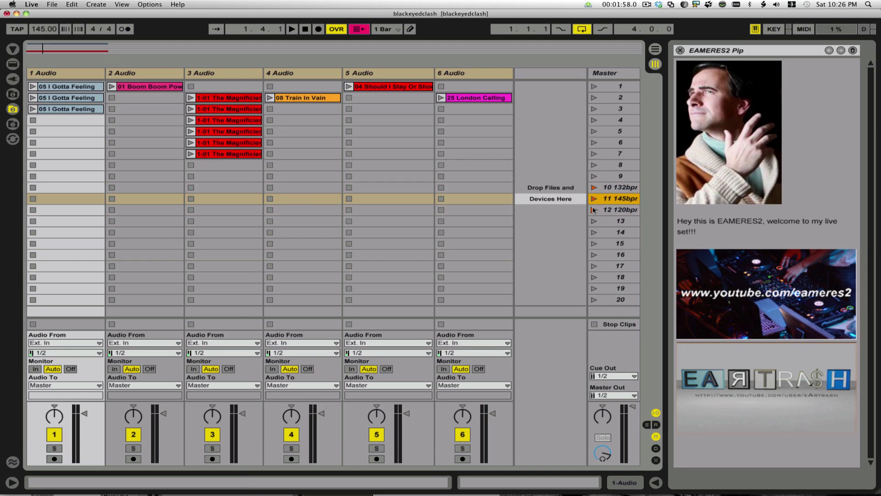
pyautogui.click(594, 210)
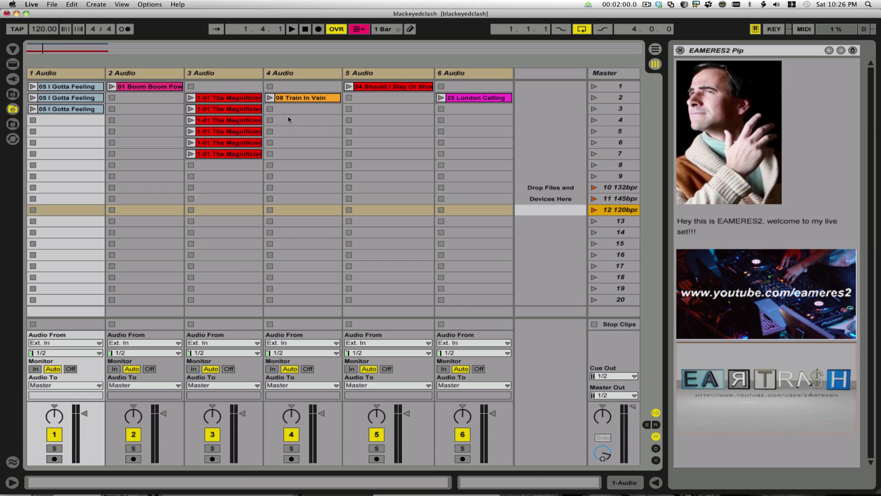
# Launch scene 11 at 145 BPM, then scene 12 at 120 BPM
pyautogui.click(593, 187)
pyautogui.click(594, 199)
pyautogui.click(594, 211)
# Remove the stop buttons from scene 12's empty slots
pyautogui.click(66, 210)
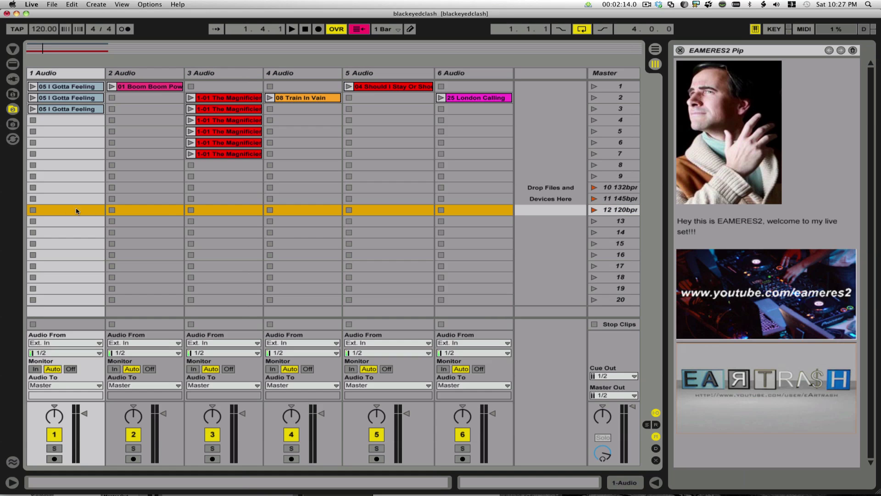
pyautogui.rightClick(478, 214)
pyautogui.click(482, 219)
pyautogui.click(594, 211)
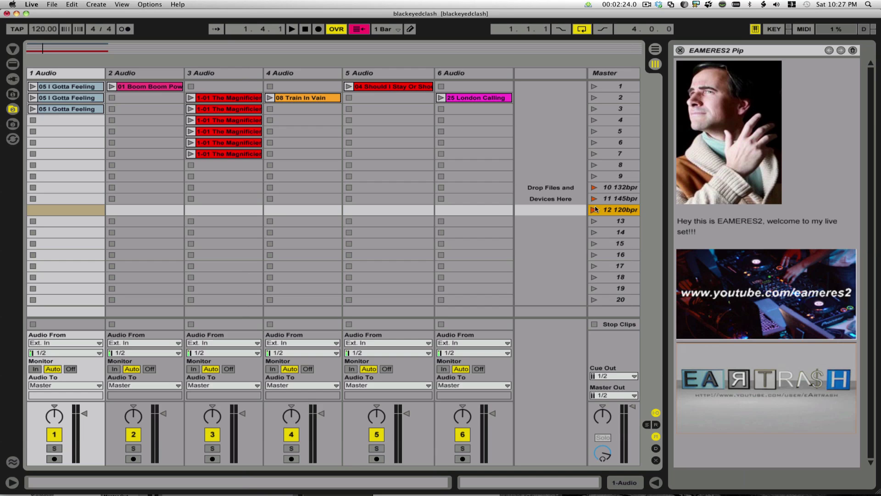
# Test by launching scenes 7, 12, 11, 7 and 12, then stop playback
pyautogui.click(594, 155)
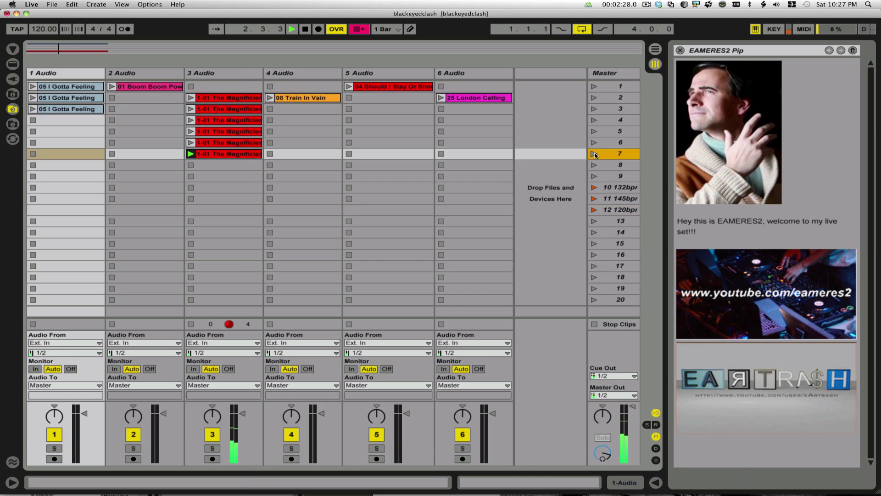
pyautogui.click(594, 211)
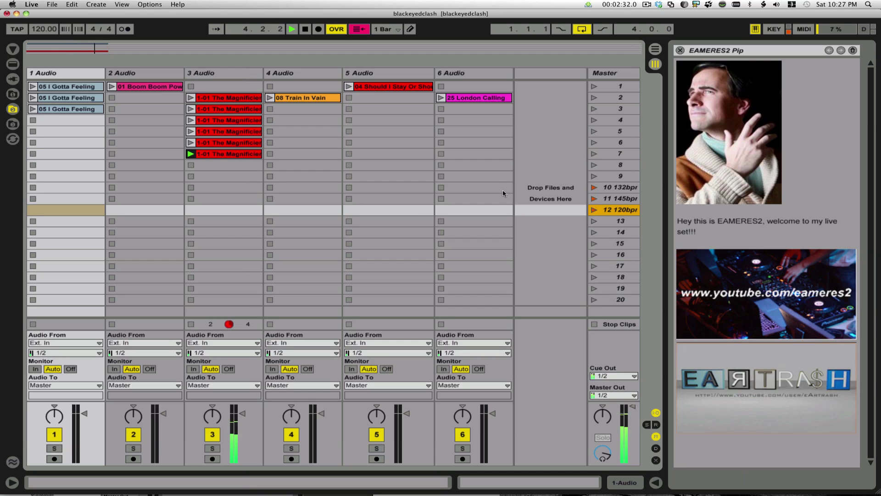
pyautogui.click(594, 198)
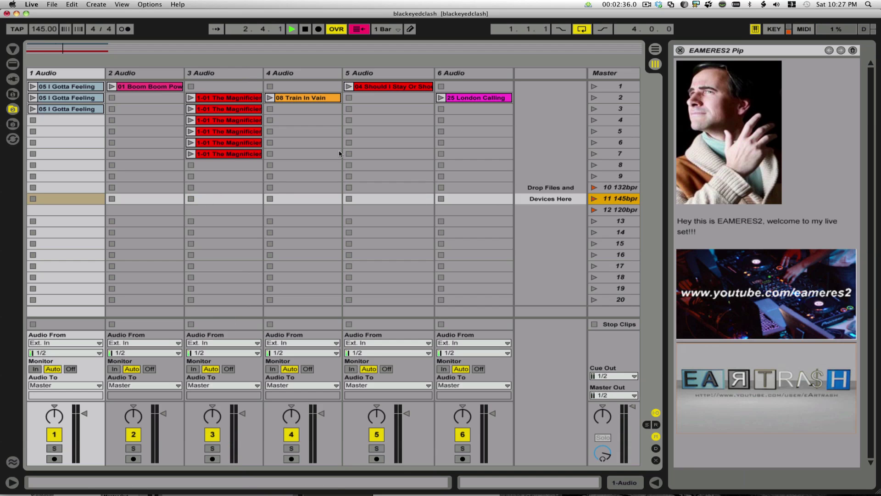
pyautogui.click(594, 154)
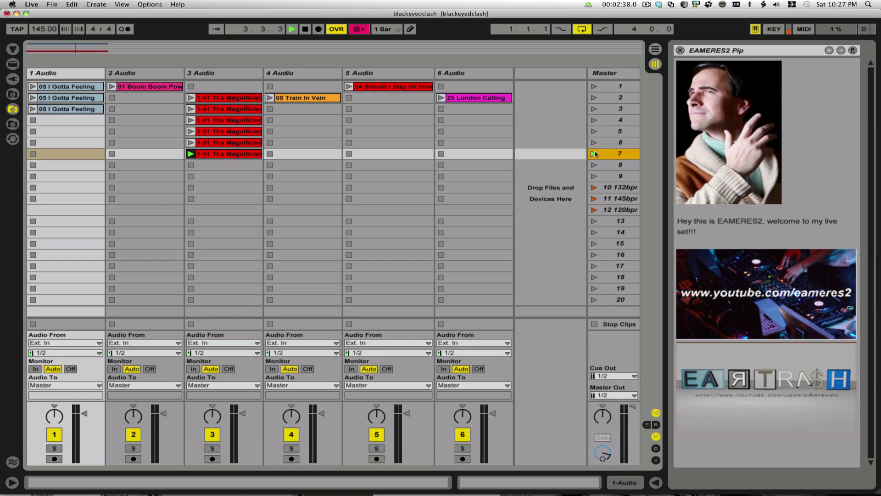
pyautogui.click(594, 210)
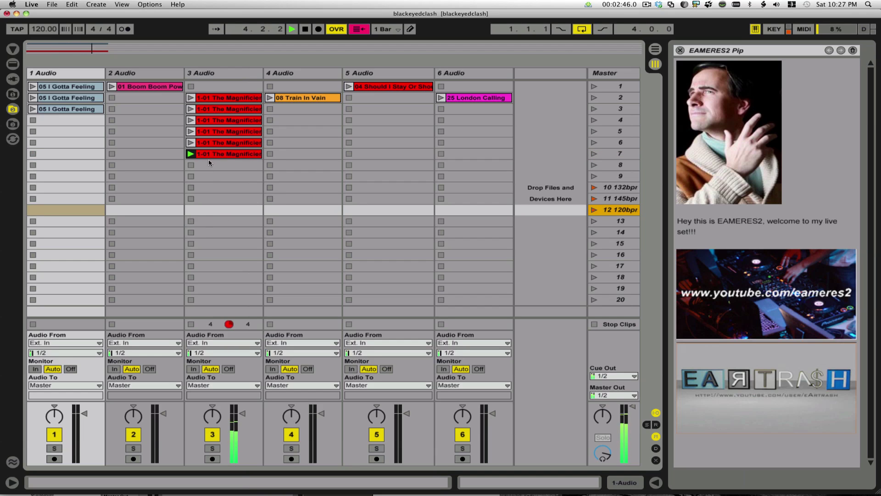
pyautogui.press('space')
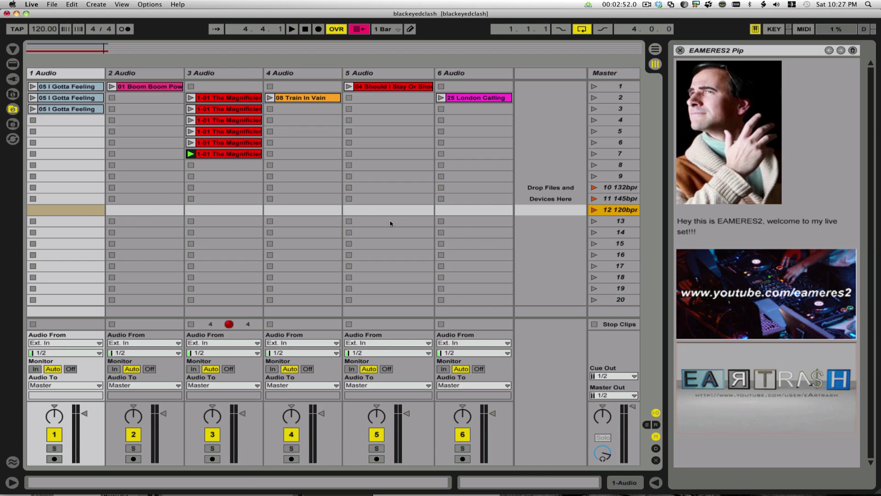
# Copy the 08 Train In Vain clip into track 4's scene 12 slot, then launch scenes 7 and 12
pyautogui.click(301, 98)
pyautogui.moveTo(301, 99); pyautogui.dragTo(299, 212)
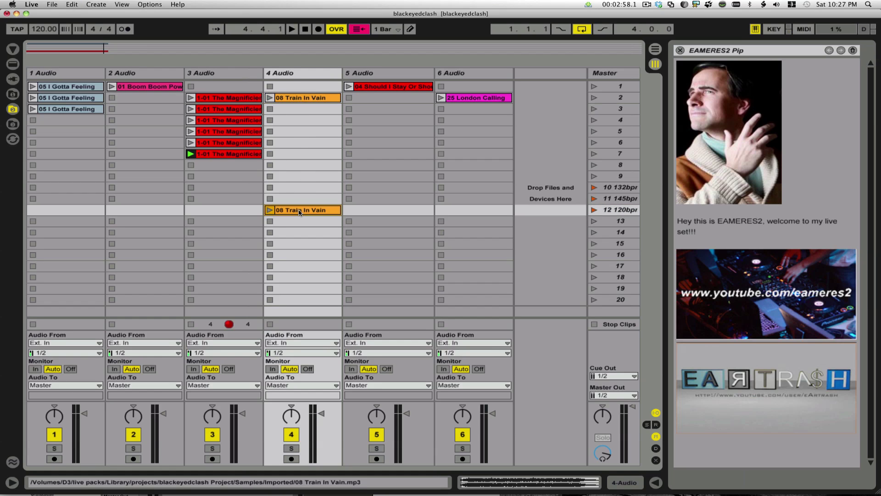
pyautogui.click(593, 153)
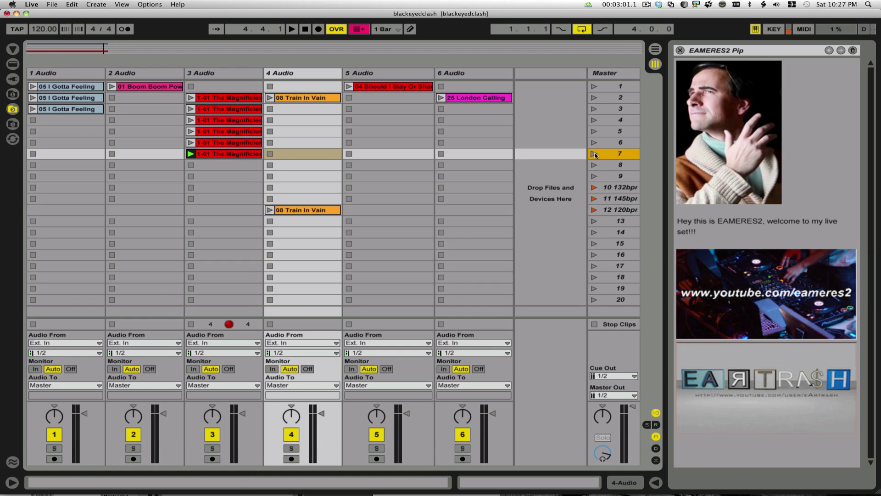
pyautogui.click(594, 210)
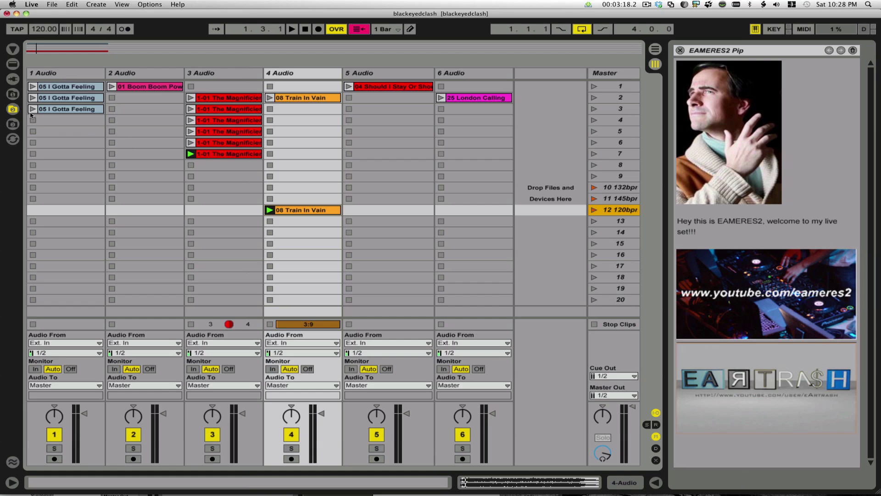
# Deactivate the 08 Train In Vain copy in scene 12, adding then removing its slot's stop button
pyautogui.rightClick(306, 211)
pyautogui.click(363, 296)
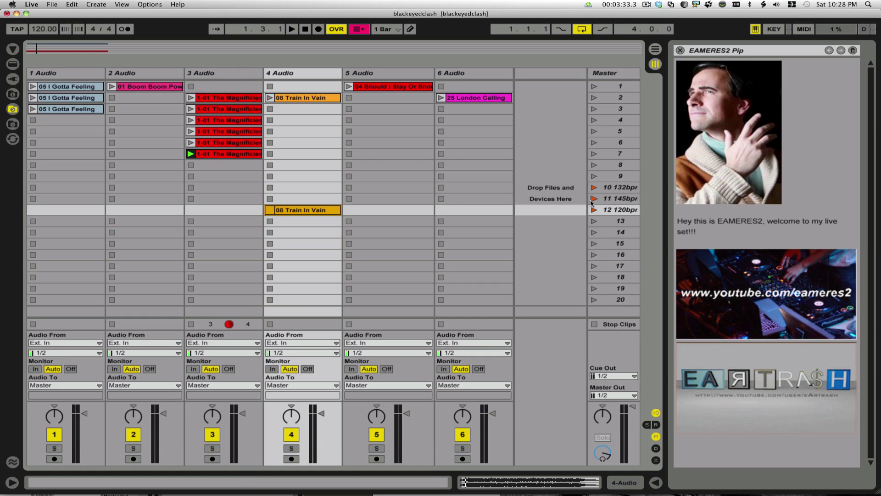
pyautogui.rightClick(283, 211)
pyautogui.click(334, 369)
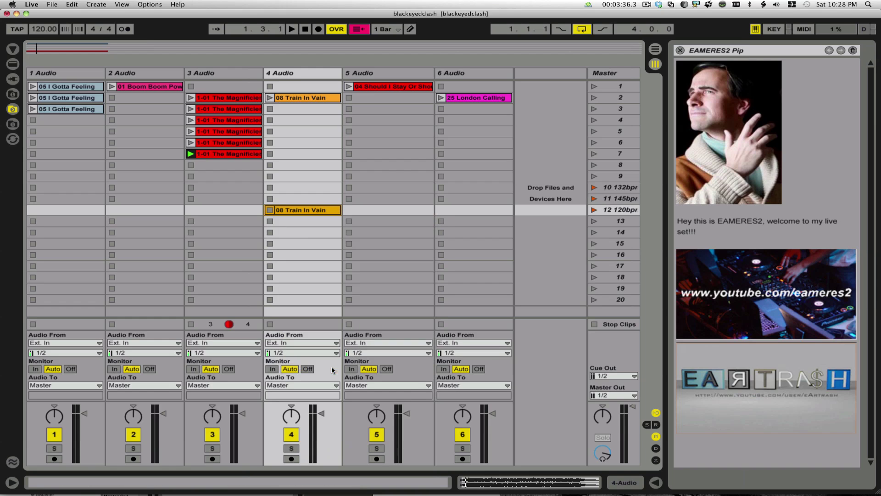
pyautogui.rightClick(303, 211)
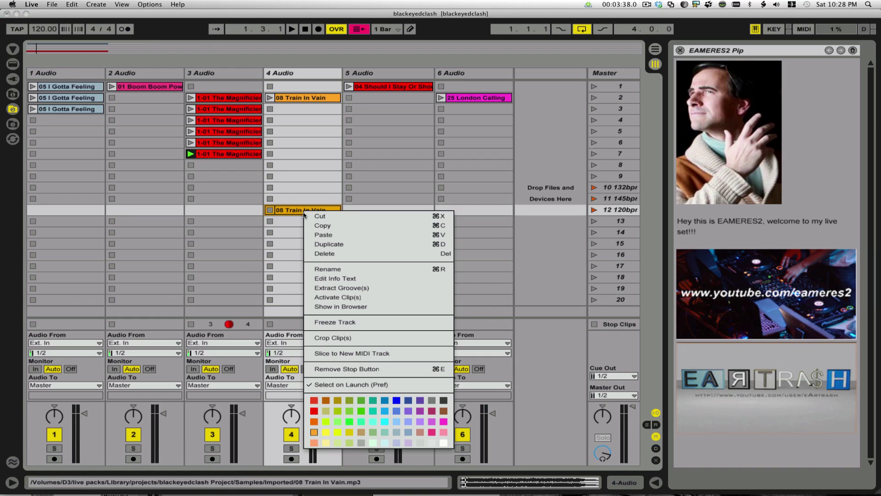
pyautogui.click(349, 369)
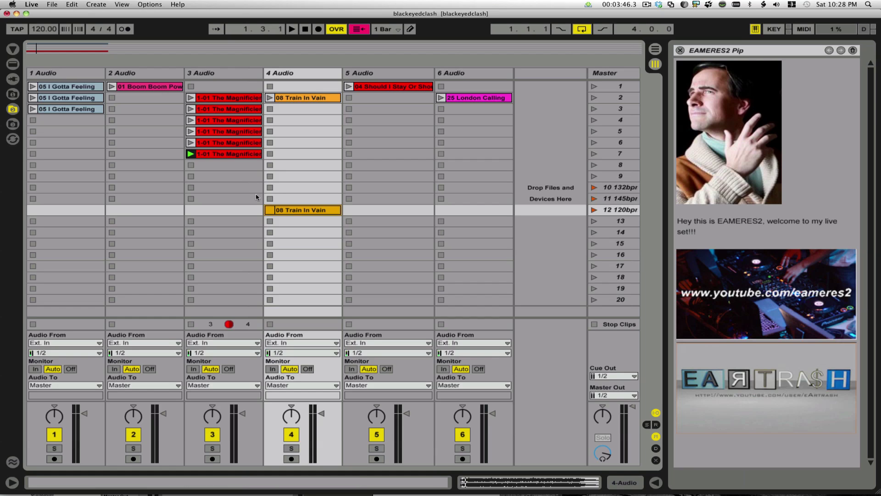
pyautogui.click(209, 145)
# Deactivate track 3's scene-6 Magnificent Seven clip and remove its slot's stop button
pyautogui.rightClick(209, 145)
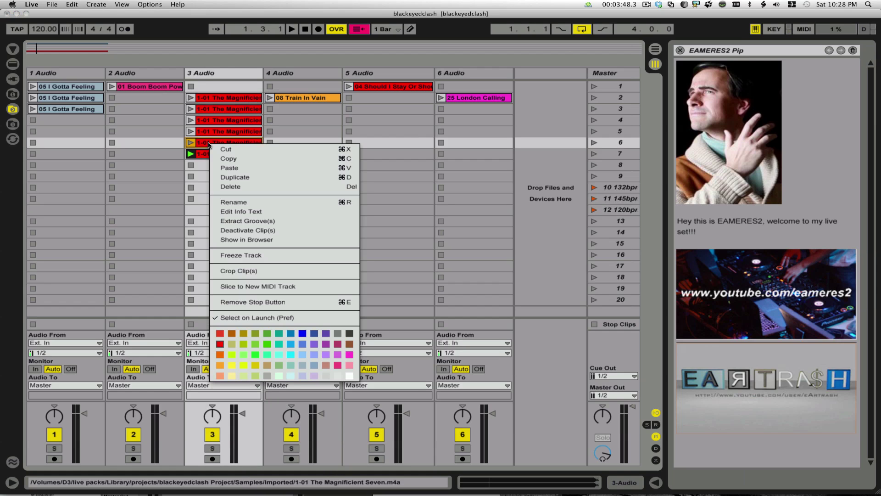
pyautogui.click(243, 230)
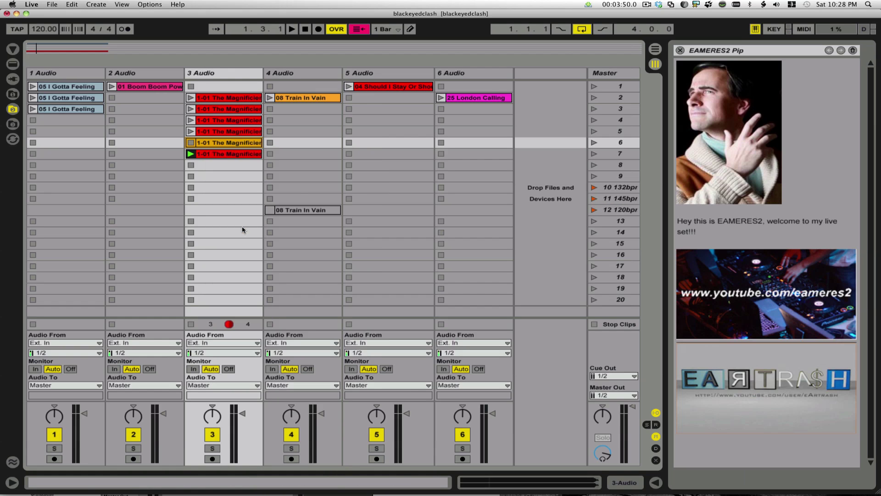
pyautogui.click(190, 131)
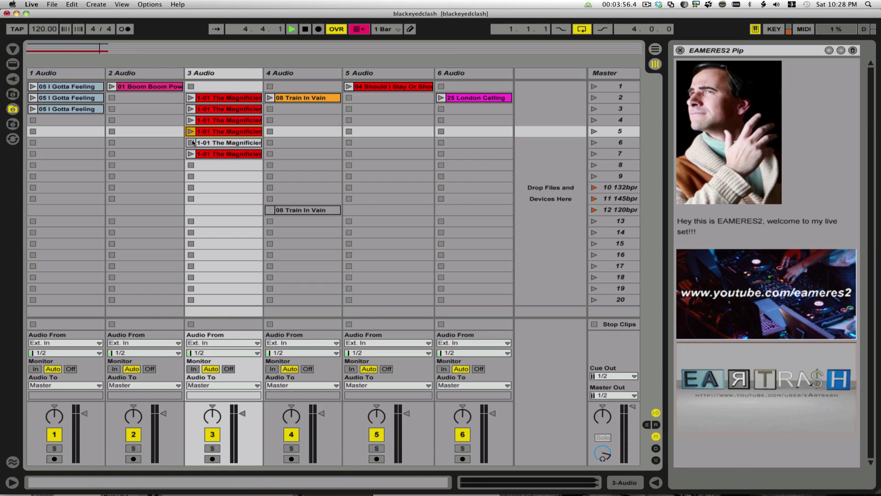
pyautogui.rightClick(192, 143)
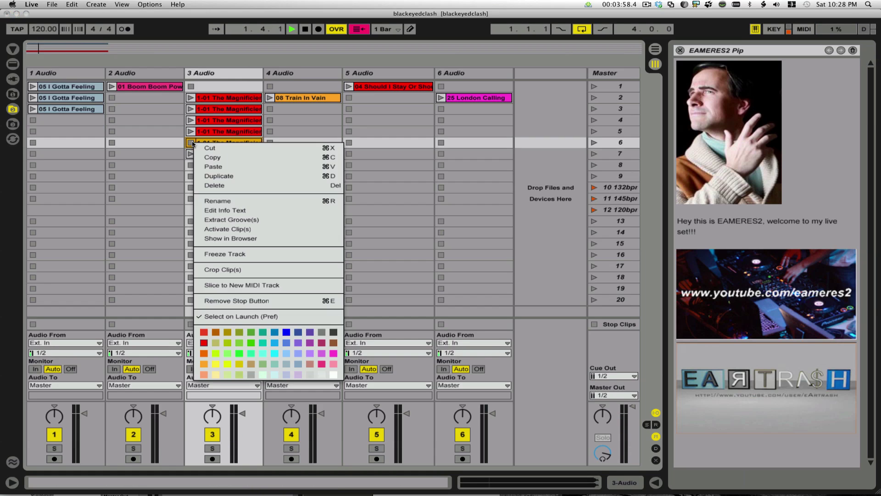
pyautogui.click(250, 300)
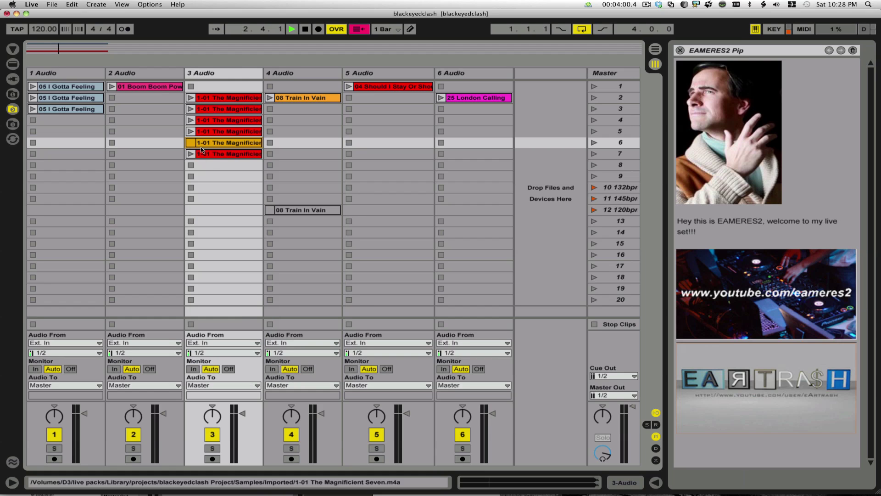
# Test by launching track 3's clips in scenes 5, 6, 7 and 5, then stop playback
pyautogui.click(190, 131)
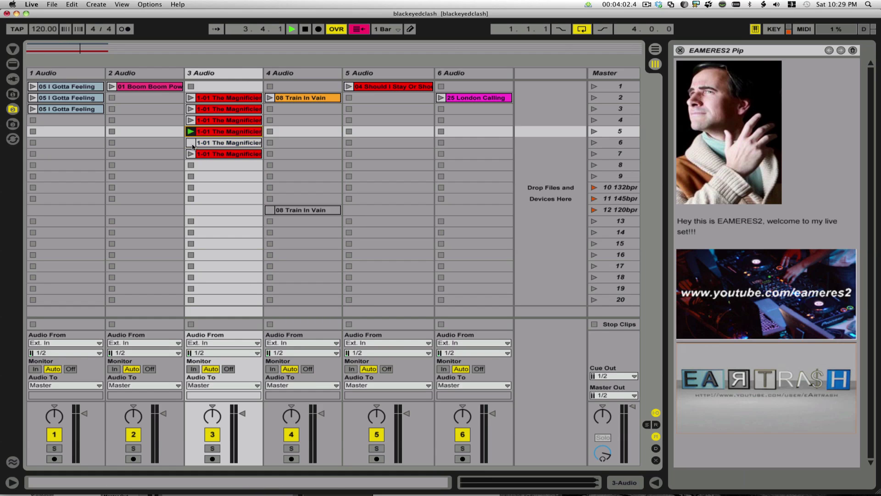
pyautogui.click(193, 146)
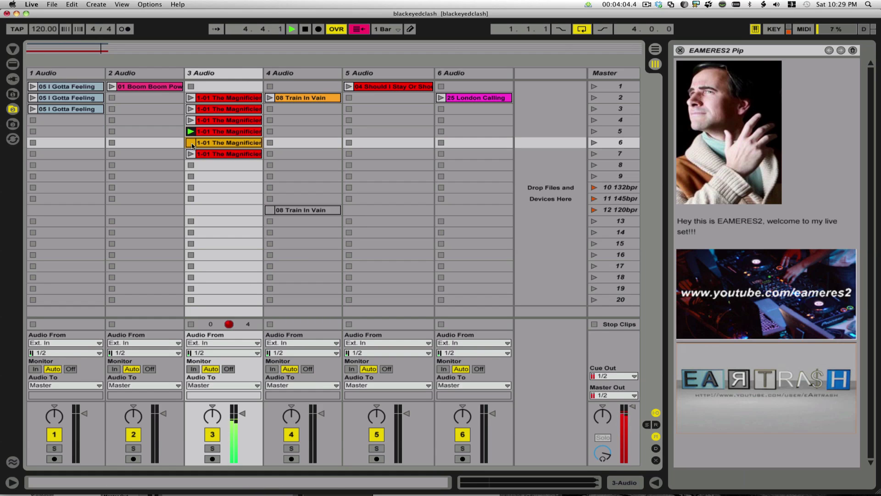
pyautogui.click(191, 155)
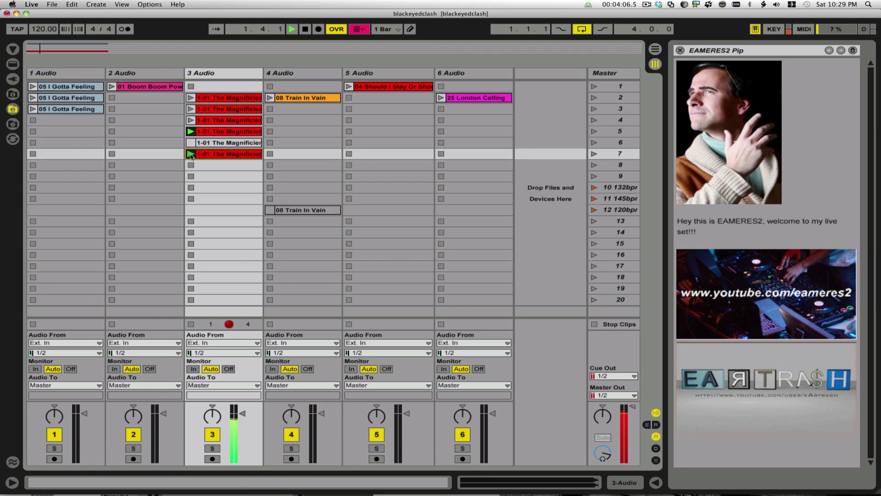
pyautogui.click(190, 132)
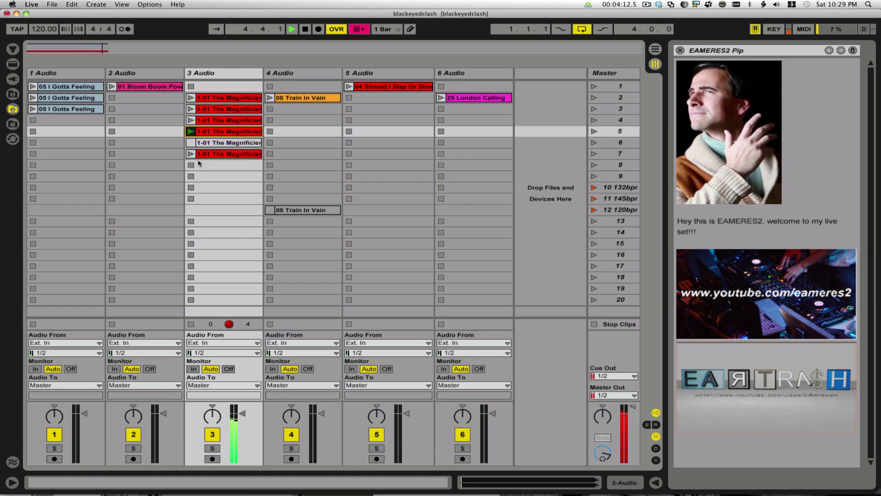
pyautogui.press('space')
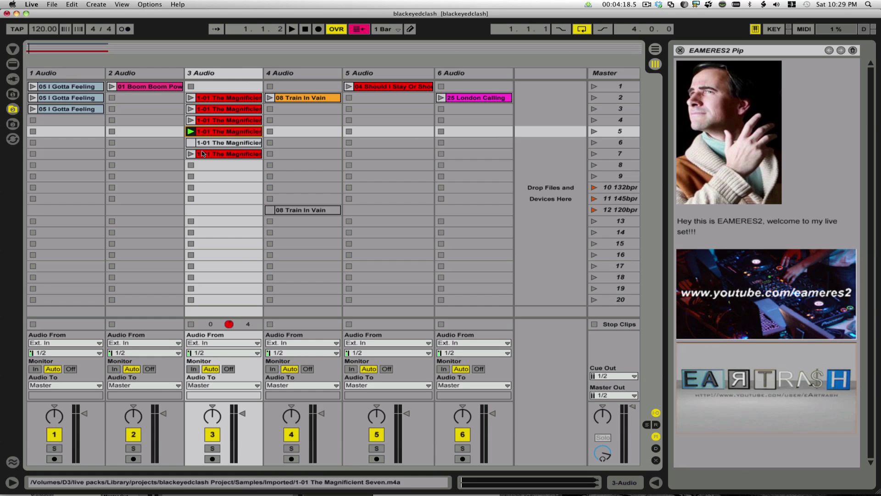
pyautogui.click(61, 109)
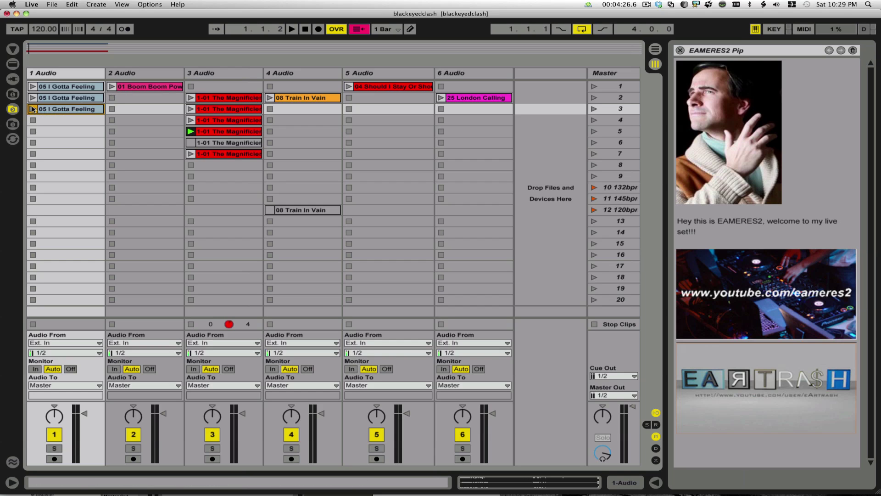
# Launch the track 1 and track 5 clips in scene 1, then stop the transport
pyautogui.click(32, 86)
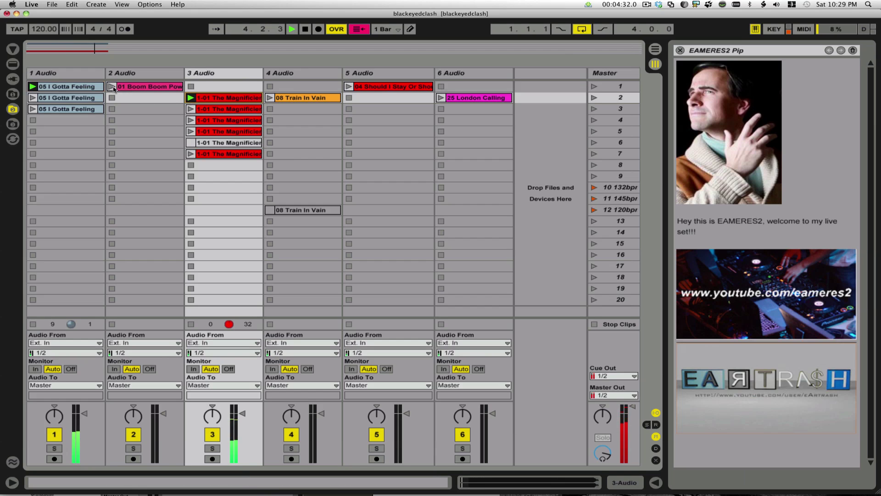
pyautogui.click(348, 86)
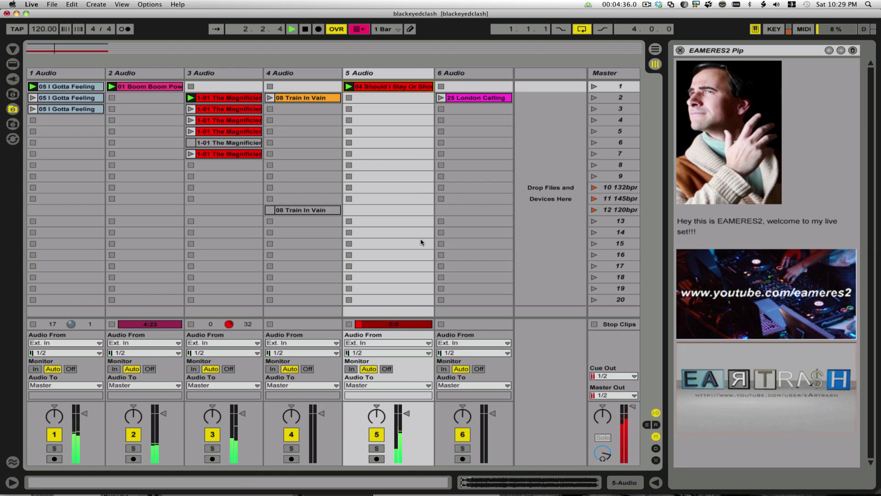
pyautogui.press('space')
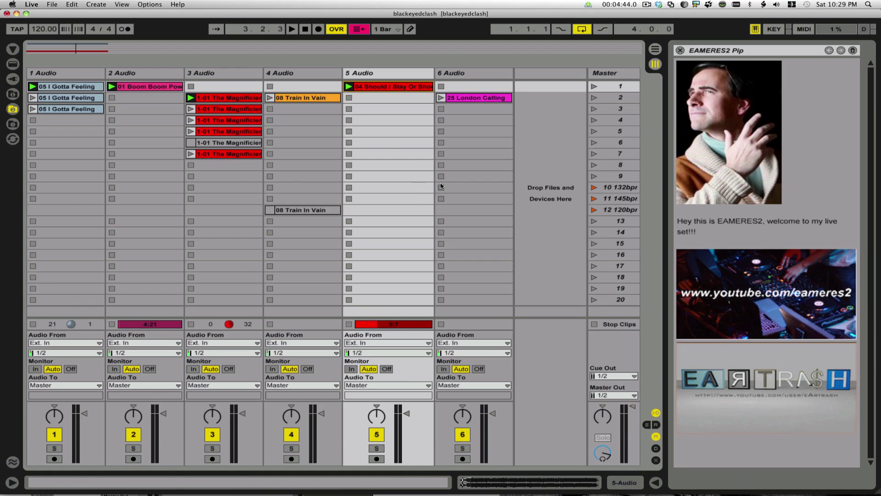
# Capture the playing clips into new scene 21, launch it, then stop all clips
pyautogui.rightClick(546, 277)
pyautogui.click(556, 326)
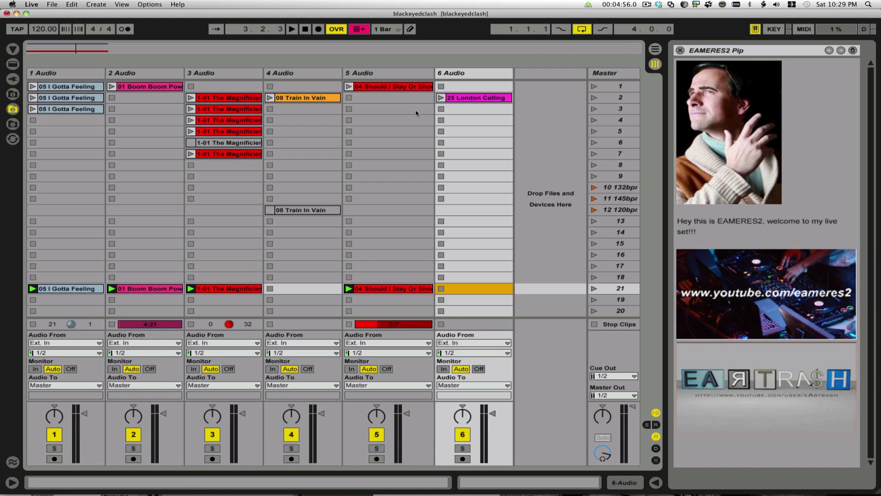
pyautogui.click(594, 289)
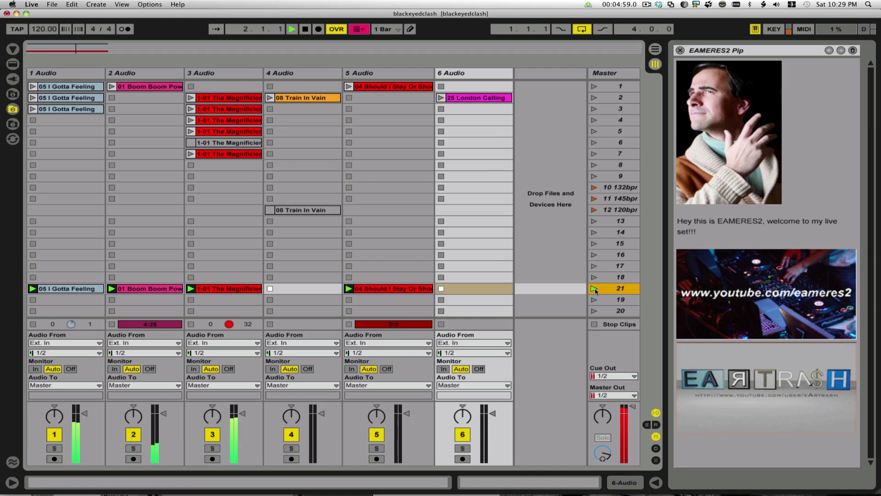
pyautogui.click(595, 324)
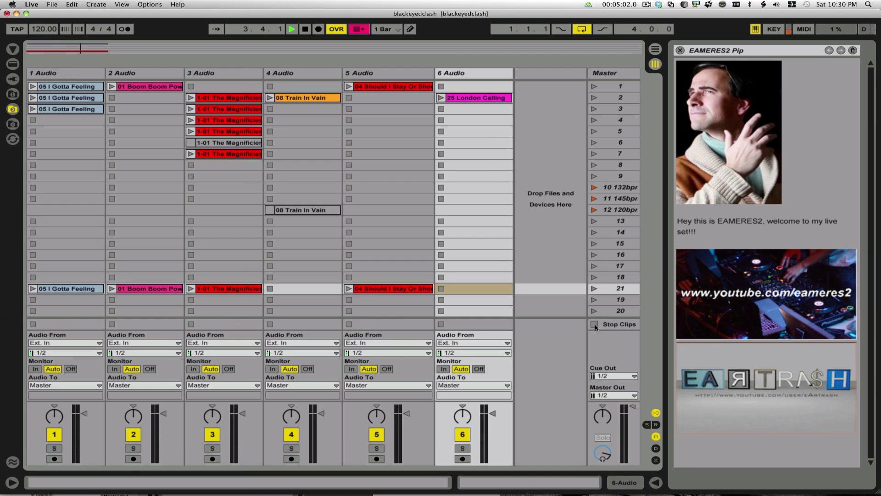